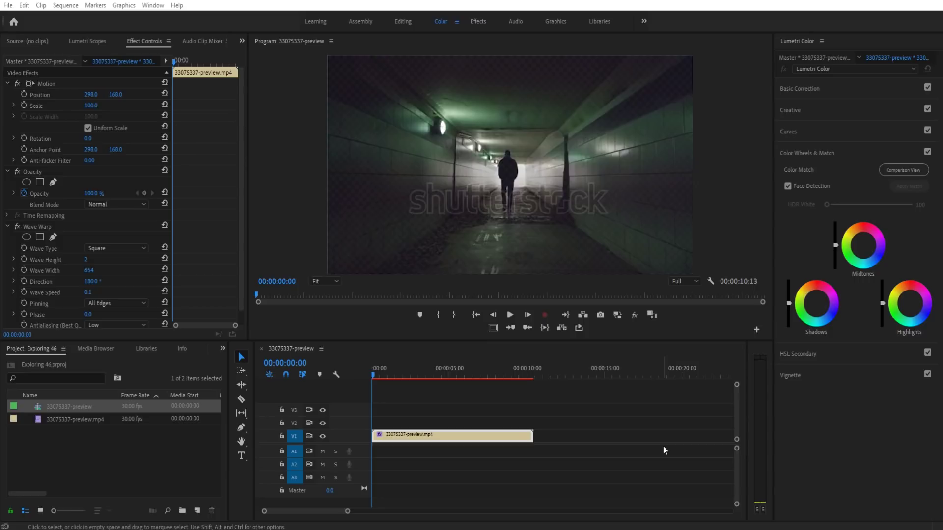
Step: Preview the warped tunnel clip full-screen, then delete its Wave Warp effect
{"action": "left_click", "coordinate": [446, 228]}
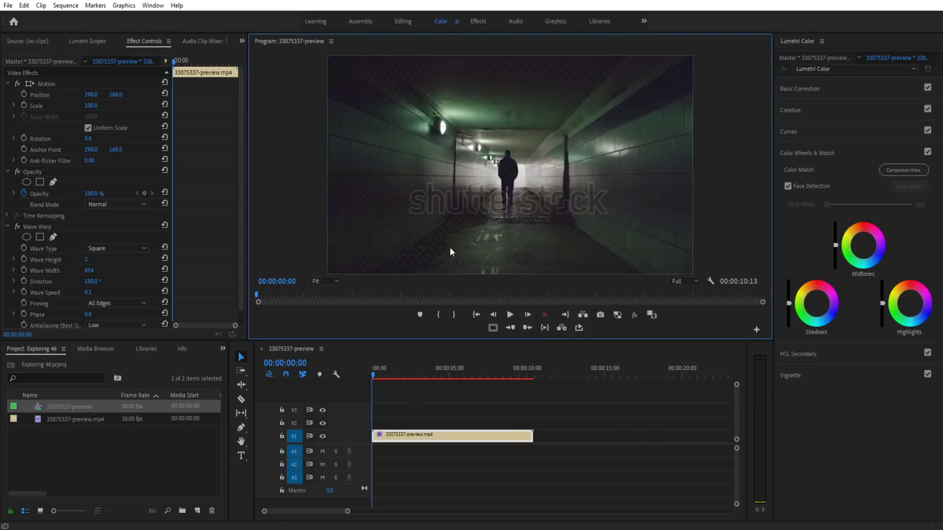
{"action": "key", "text": "grave"}
{"action": "key", "text": "space"}
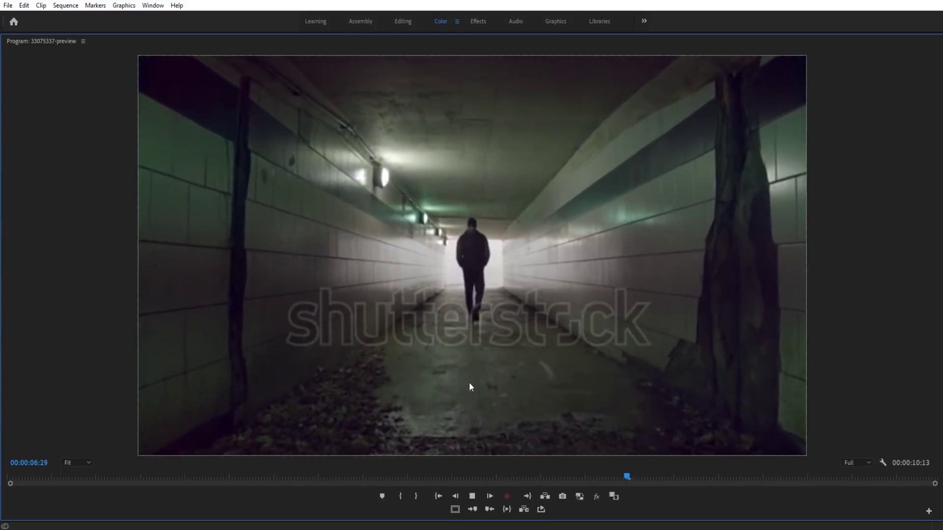
{"action": "key", "text": "grave"}
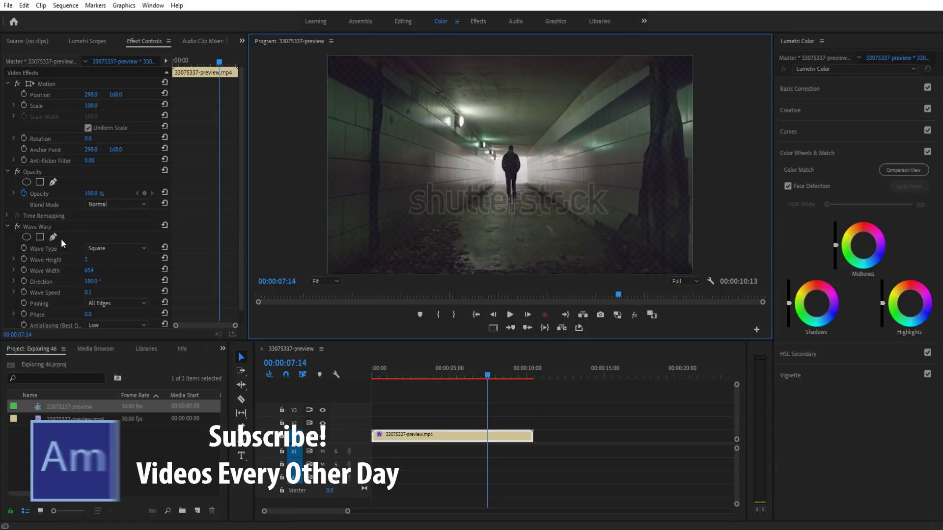
{"action": "left_click", "coordinate": [52, 227]}
{"action": "key", "text": "Delete"}
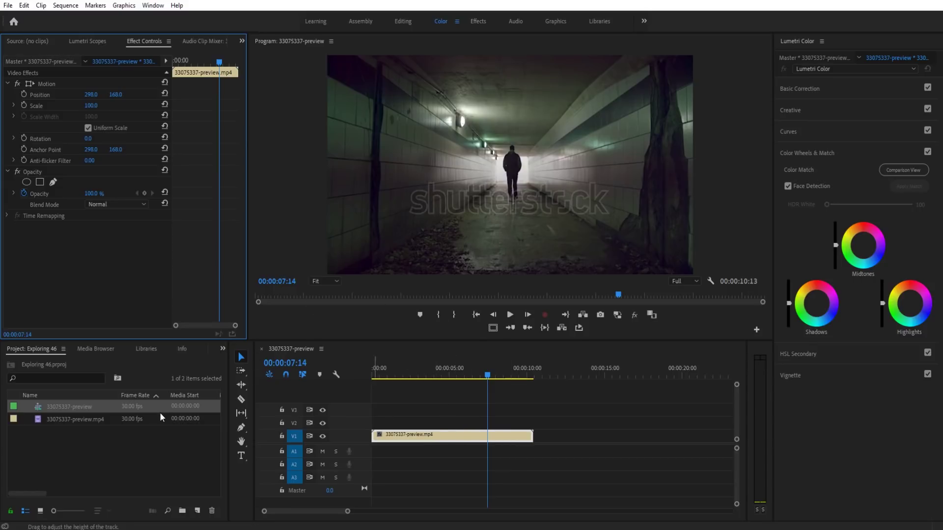
Step: Create an adjustment layer on V2 and trim it to end with the tunnel clip
{"action": "left_click", "coordinate": [201, 511]}
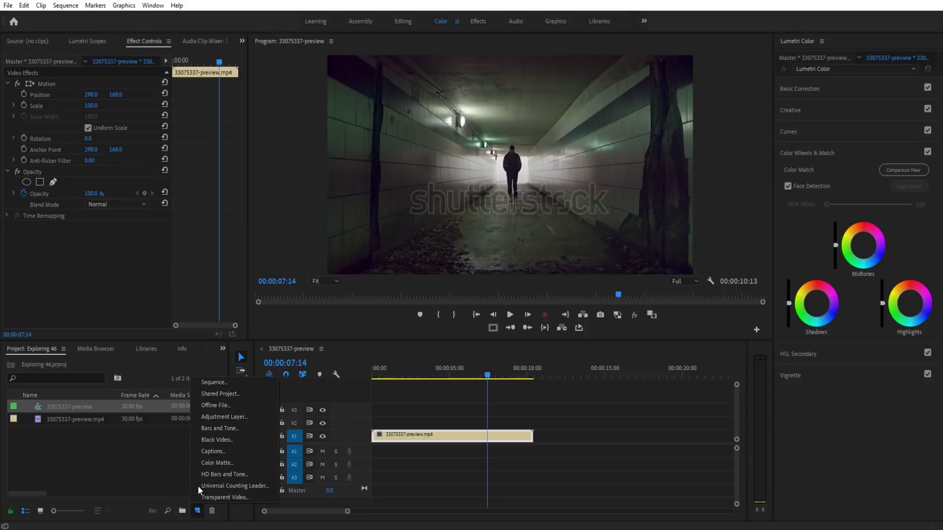
{"action": "left_click", "coordinate": [225, 415]}
{"action": "left_click", "coordinate": [489, 302]}
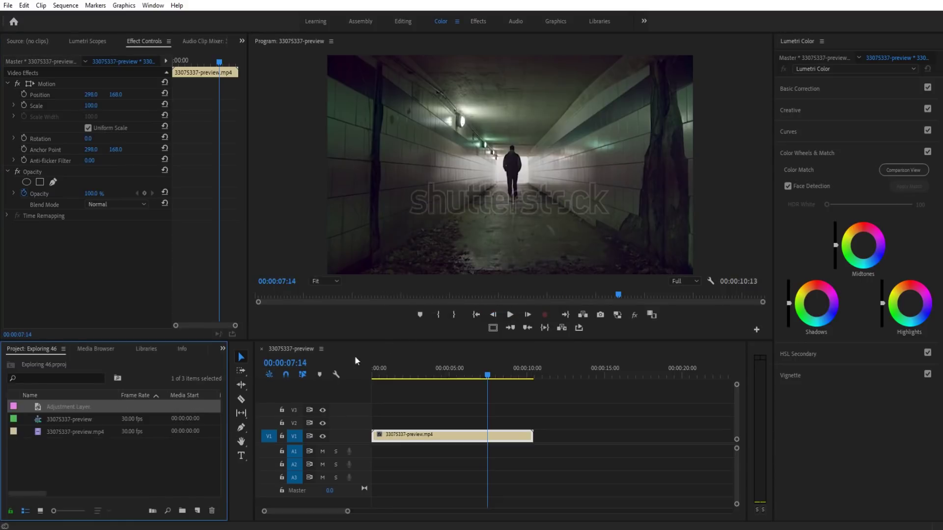
{"action": "left_click_drag", "start_coordinate": [74, 407], "coordinate": [393, 423]}
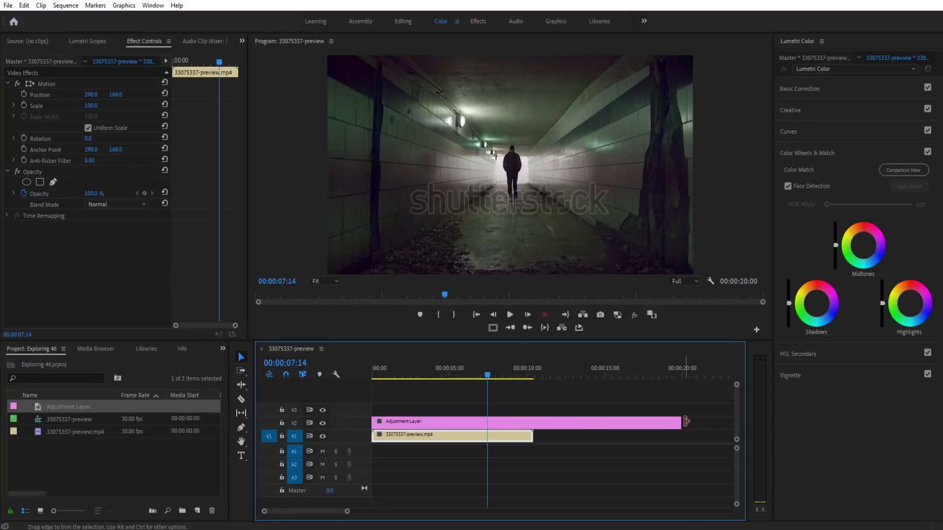
{"action": "left_click_drag", "start_coordinate": [683, 422], "coordinate": [532, 422]}
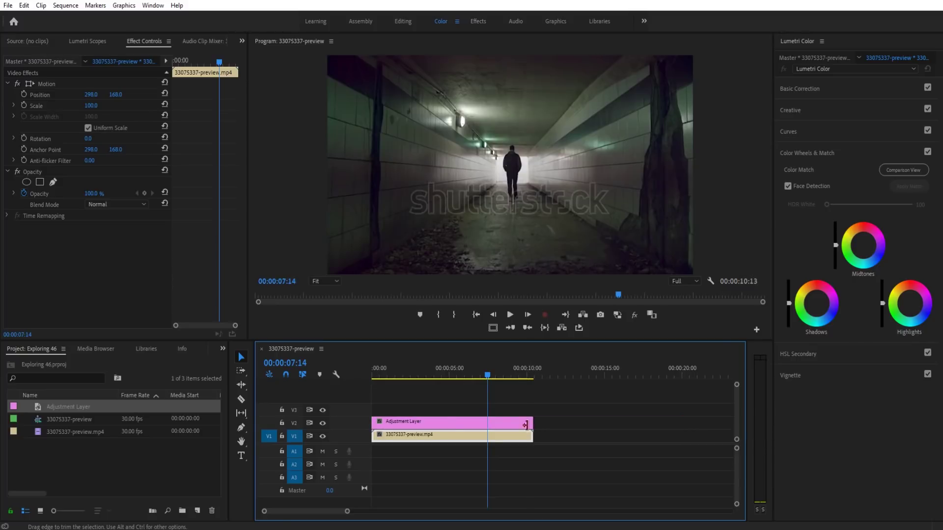
{"action": "left_click", "coordinate": [437, 424]}
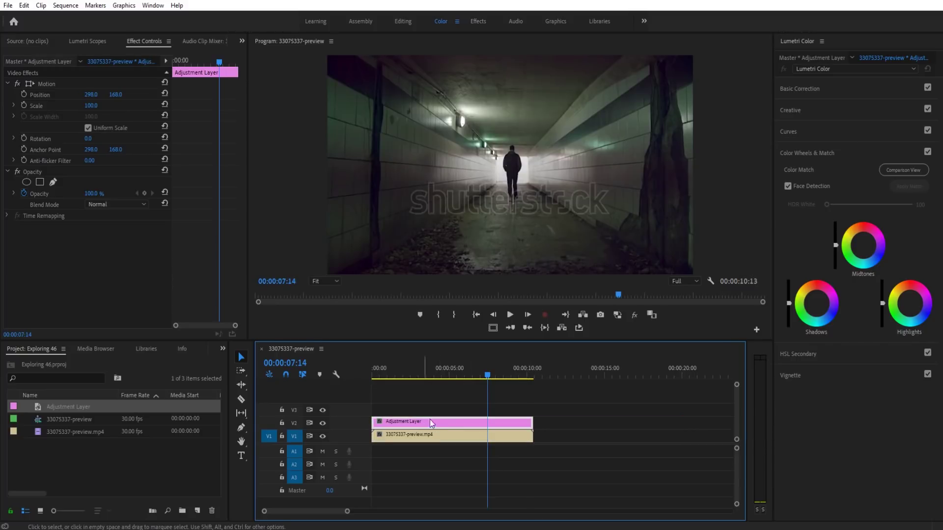
Step: Search the Effects panel for 'wave warp' and select the Wave Warp effect
{"action": "left_click", "coordinate": [223, 349]}
{"action": "left_click", "coordinate": [236, 407]}
{"action": "left_click", "coordinate": [45, 363]}
{"action": "type", "text": "wave warp"}
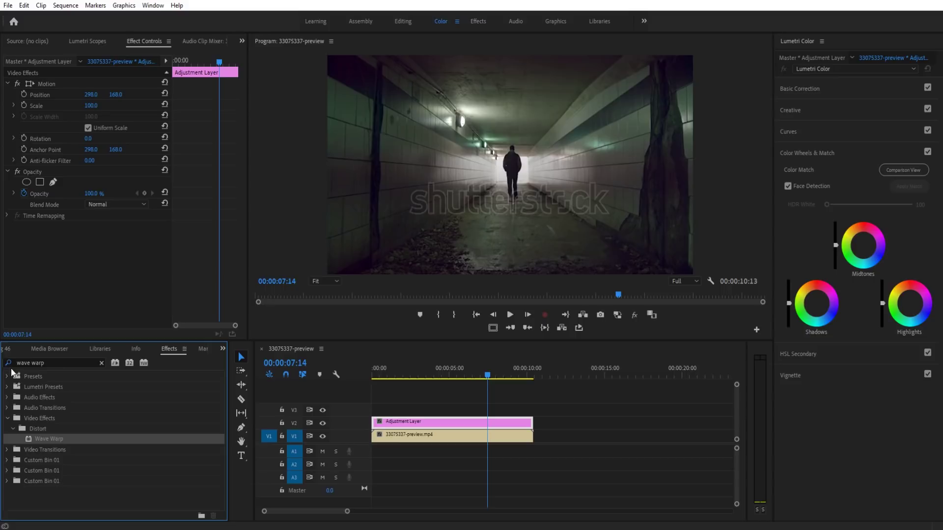
{"action": "left_click_drag", "start_coordinate": [46, 363], "coordinate": [18, 361]}
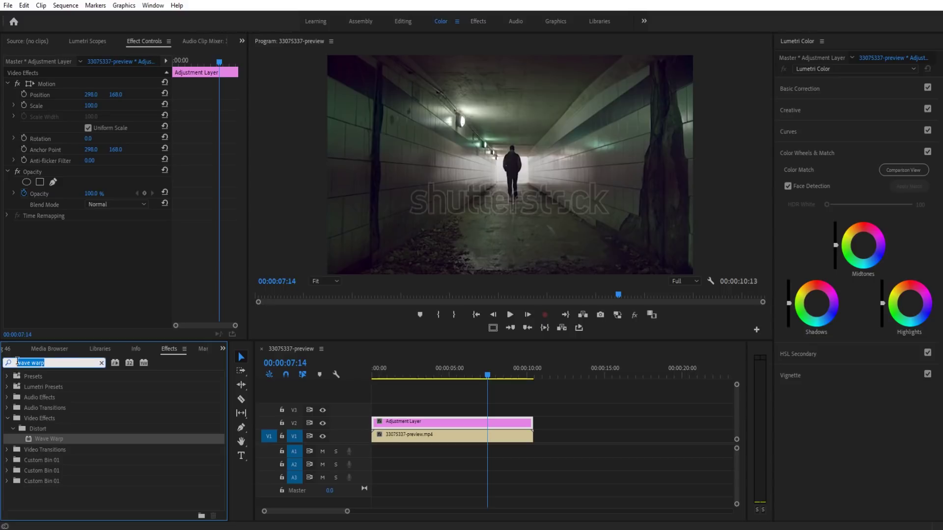
{"action": "left_click", "coordinate": [30, 417]}
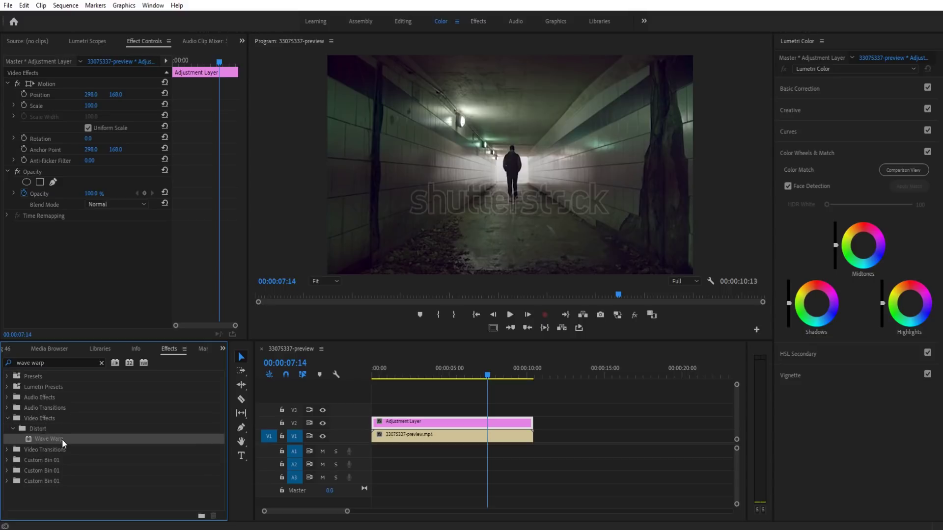
Step: Apply Wave Warp to the adjustment layer clip and play the sequence from the start
{"action": "left_click_drag", "start_coordinate": [67, 441], "coordinate": [429, 422]}
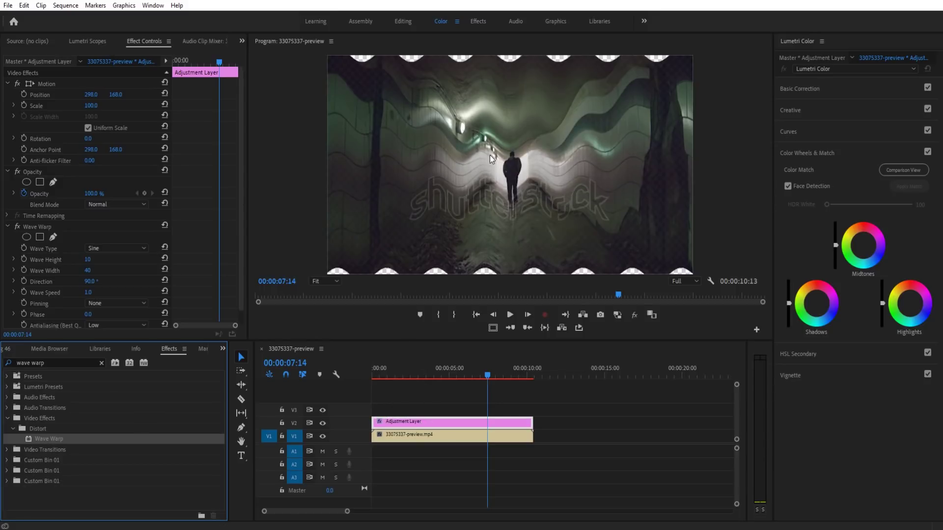
{"action": "left_click", "coordinate": [397, 394]}
{"action": "key", "text": "Home"}
{"action": "key", "text": "space"}
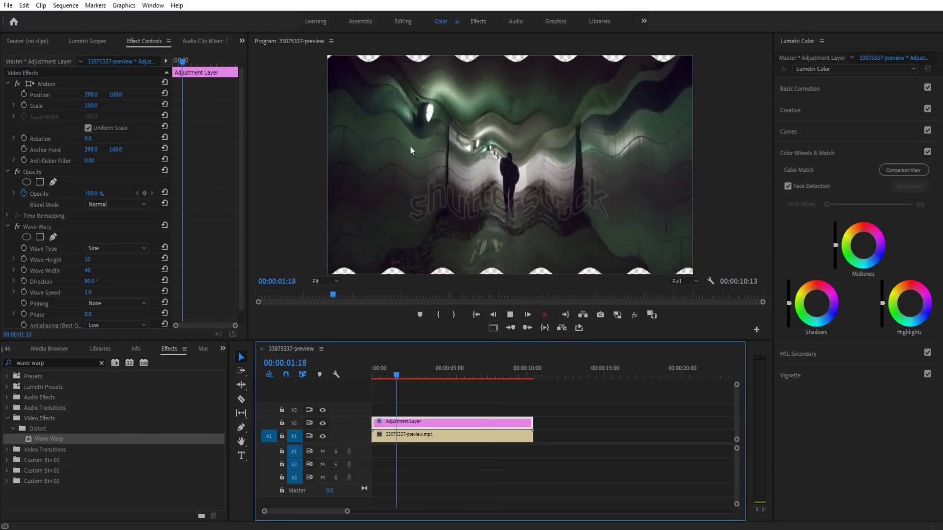
{"action": "key", "text": "space"}
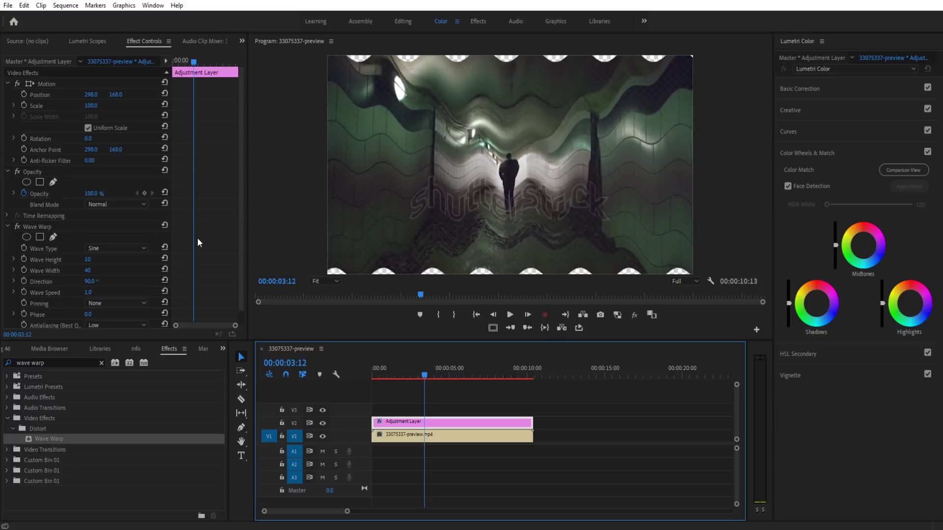
Step: Try Sawtooth and Uncircle wave types, then settle on Square and play it back
{"action": "scroll", "coordinate": [197, 237], "scroll_direction": "down", "scroll_amount": 1}
{"action": "left_click", "coordinate": [123, 234]}
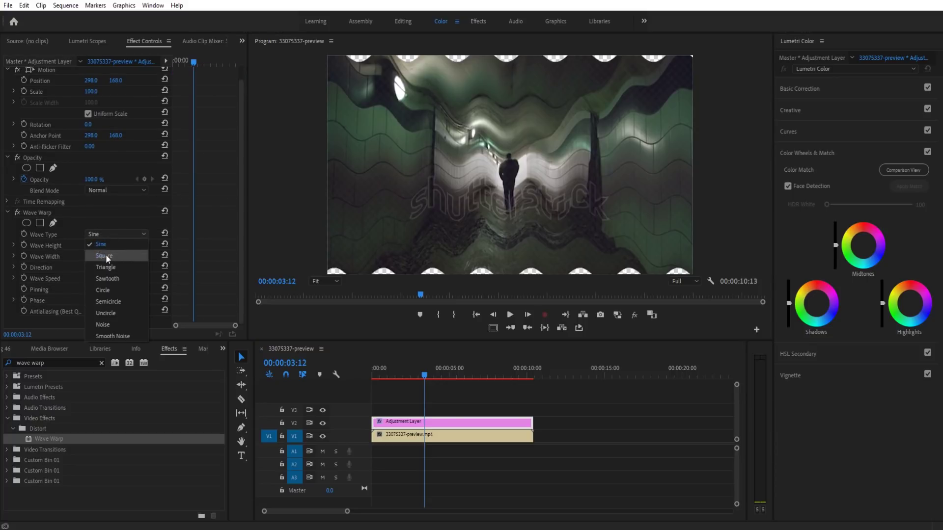
{"action": "left_click", "coordinate": [109, 278]}
{"action": "key", "text": "space"}
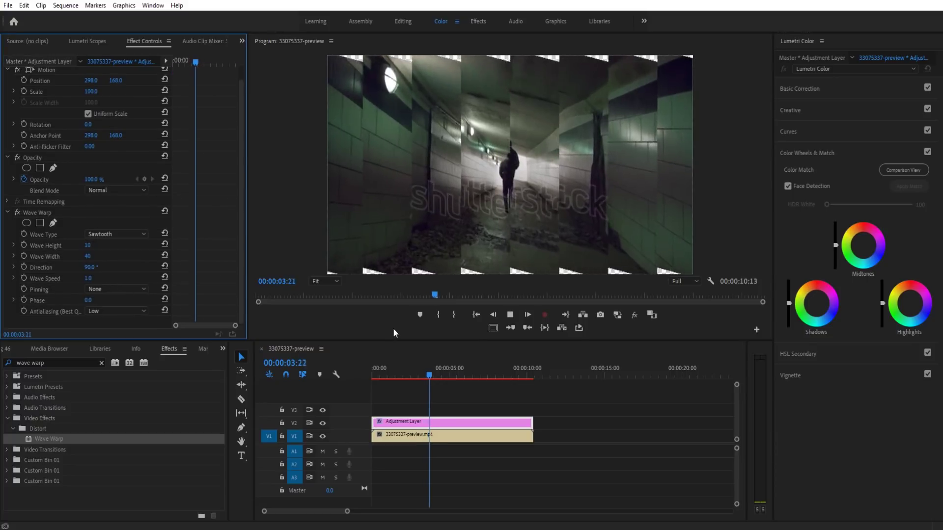
{"action": "key", "text": "space"}
{"action": "left_click", "coordinate": [119, 235]}
{"action": "left_click", "coordinate": [136, 313]}
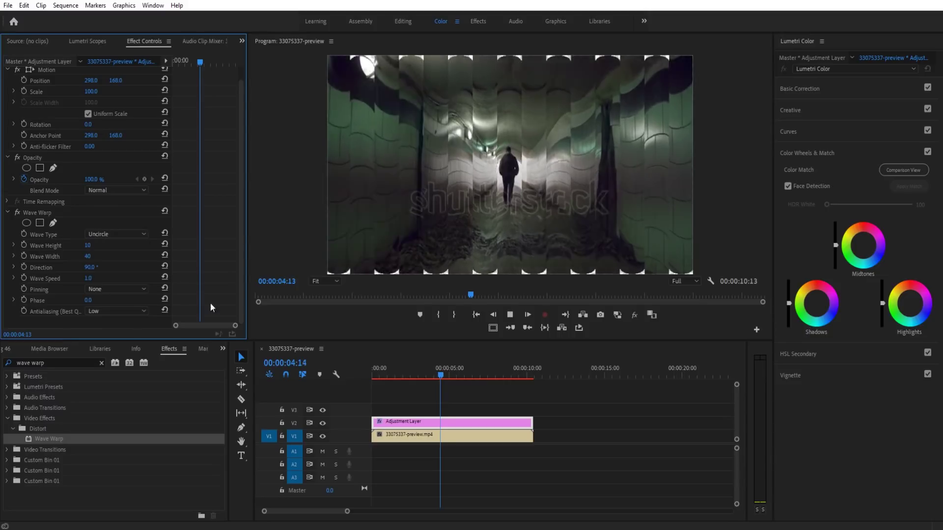
{"action": "key", "text": "space"}
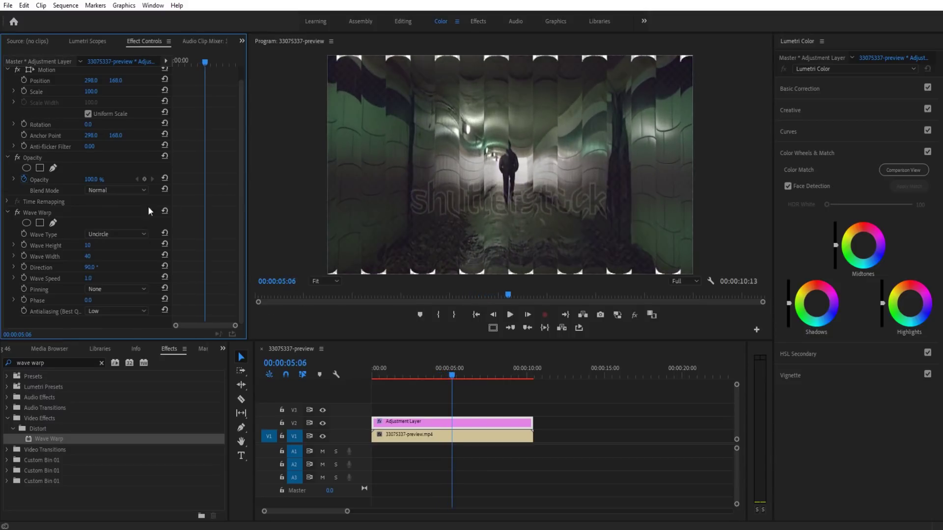
{"action": "left_click", "coordinate": [131, 235]}
{"action": "left_click", "coordinate": [119, 258]}
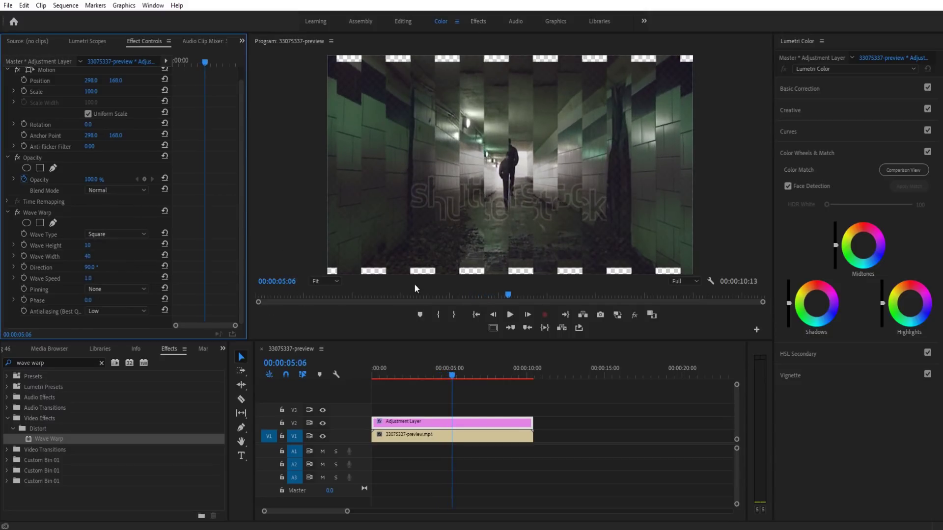
{"action": "key", "text": "space"}
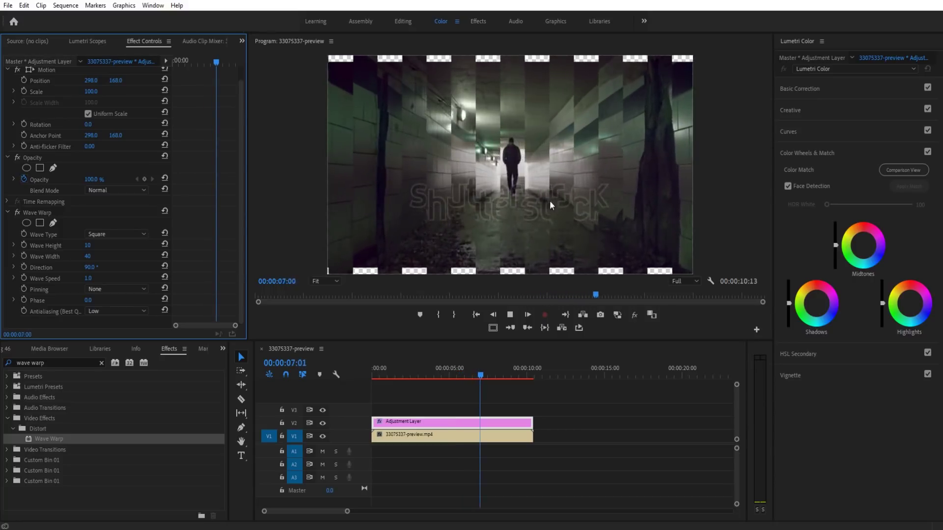
Step: Set Wave Warp width to 647 and direction to 180°, then preview the sequence
{"action": "key", "text": "space"}
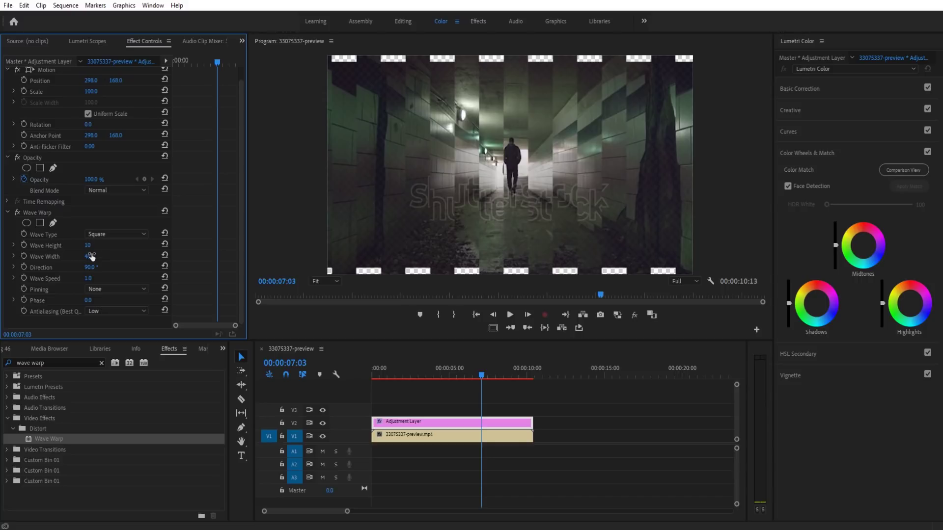
{"action": "left_click_drag", "start_coordinate": [91, 256], "coordinate": [396, 256]}
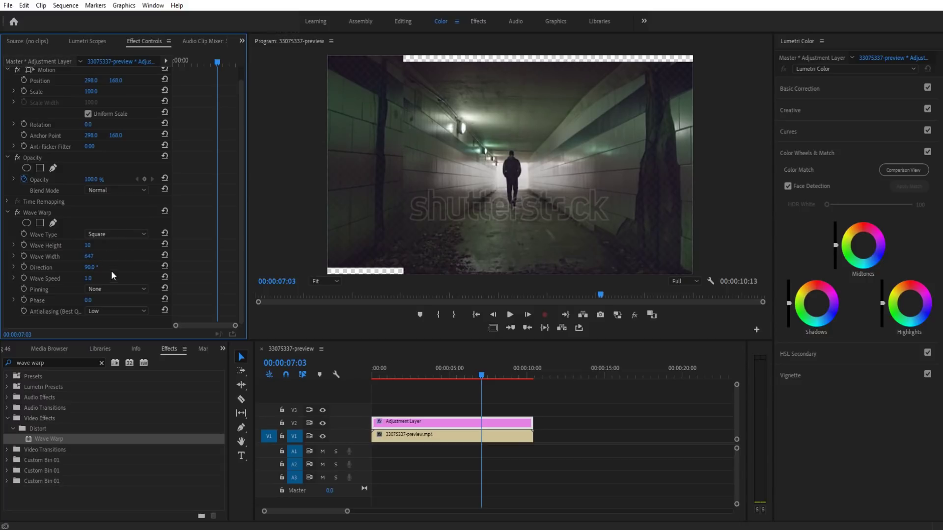
{"action": "left_click", "coordinate": [92, 266]}
{"action": "type", "text": "180"}
{"action": "key", "text": "Return"}
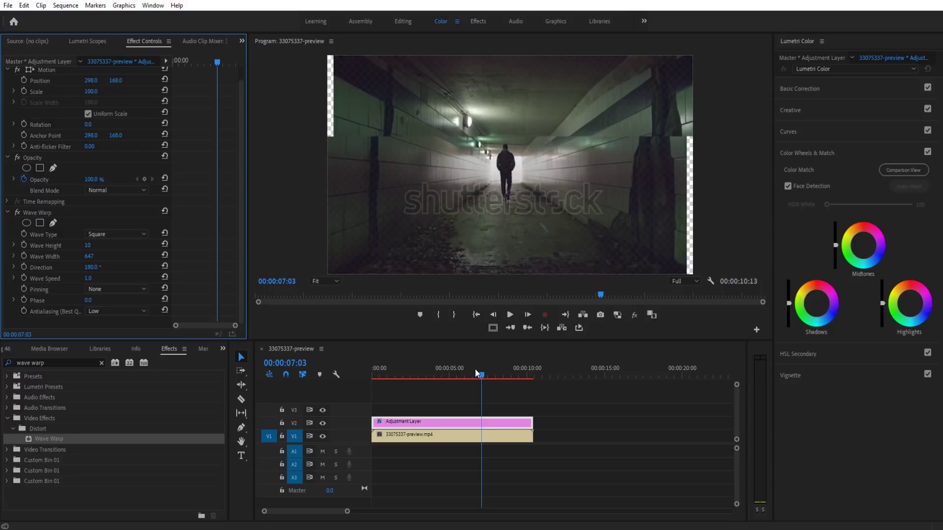
{"action": "left_click", "coordinate": [509, 315]}
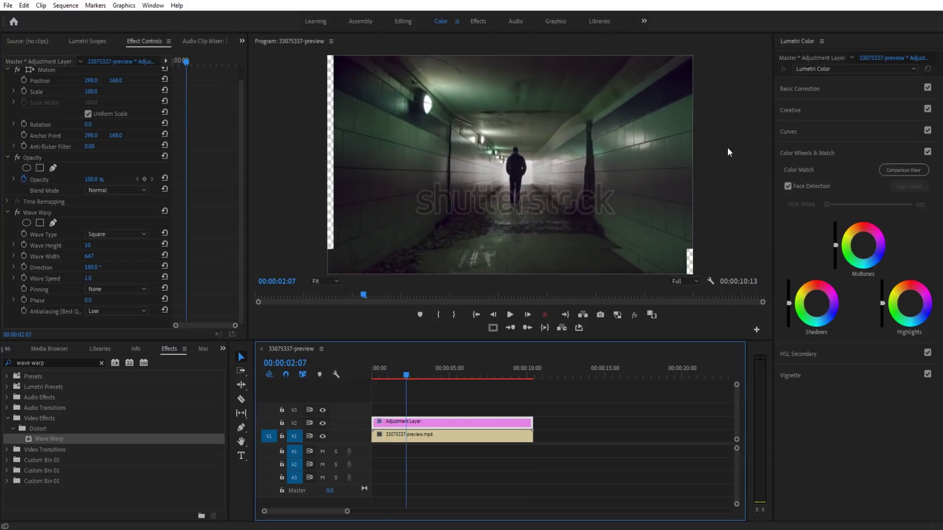
{"action": "key", "text": "space"}
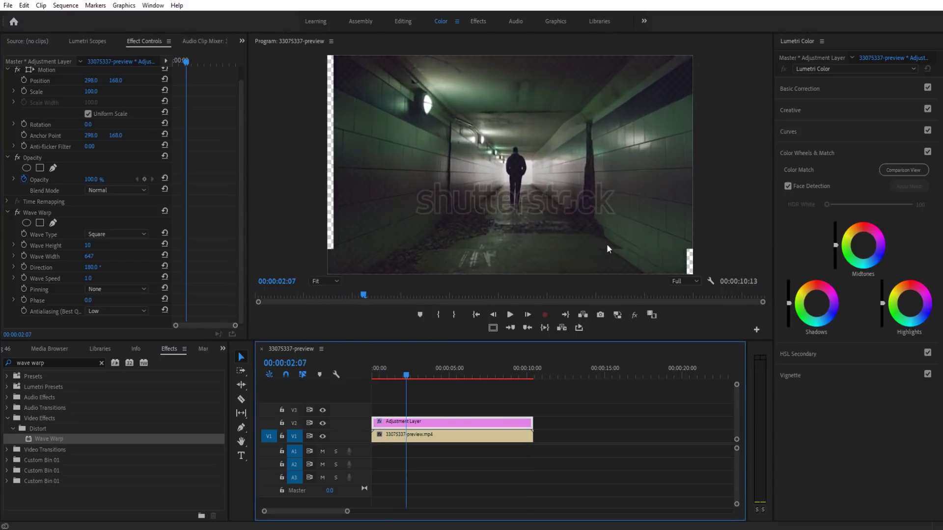
Step: Set Wave Warp pinning to All Edges and preview the footage by playing and scrubbing
{"action": "left_click", "coordinate": [116, 291]}
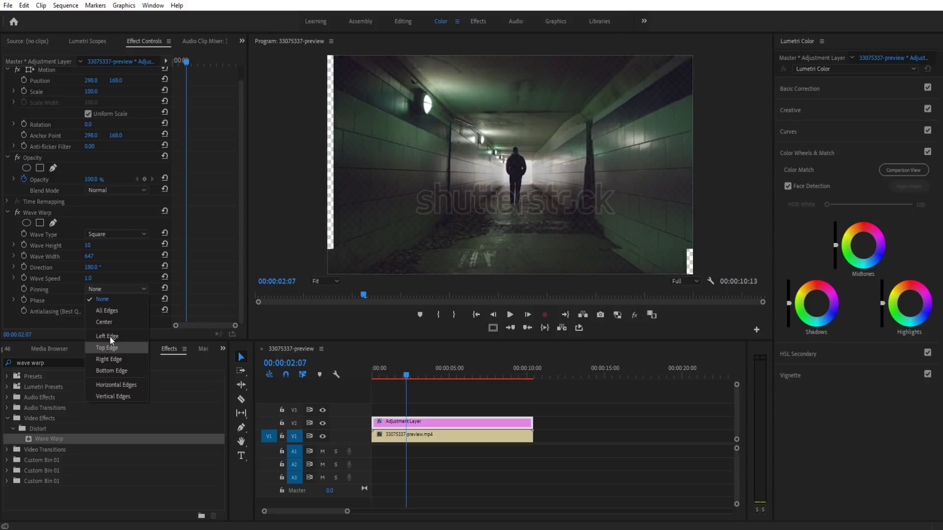
{"action": "left_click", "coordinate": [107, 311]}
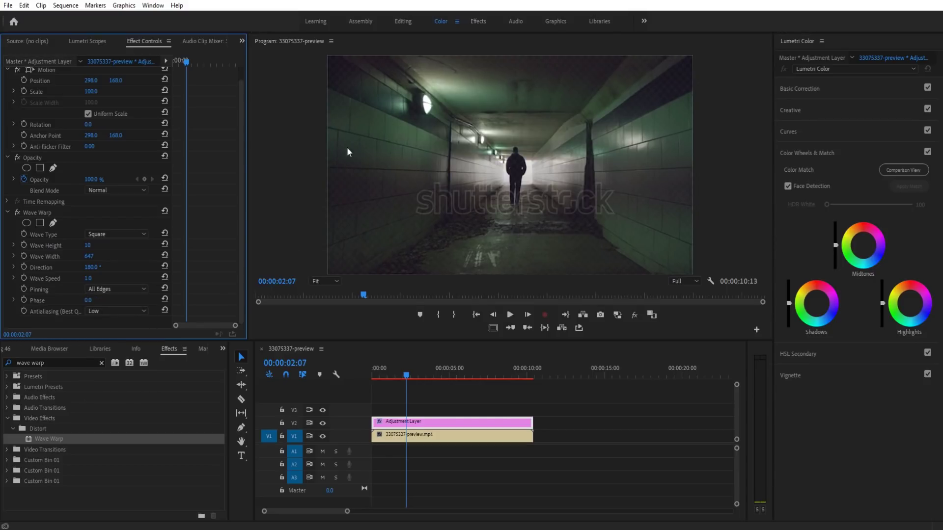
{"action": "key", "text": "space"}
{"action": "key", "text": "space"}
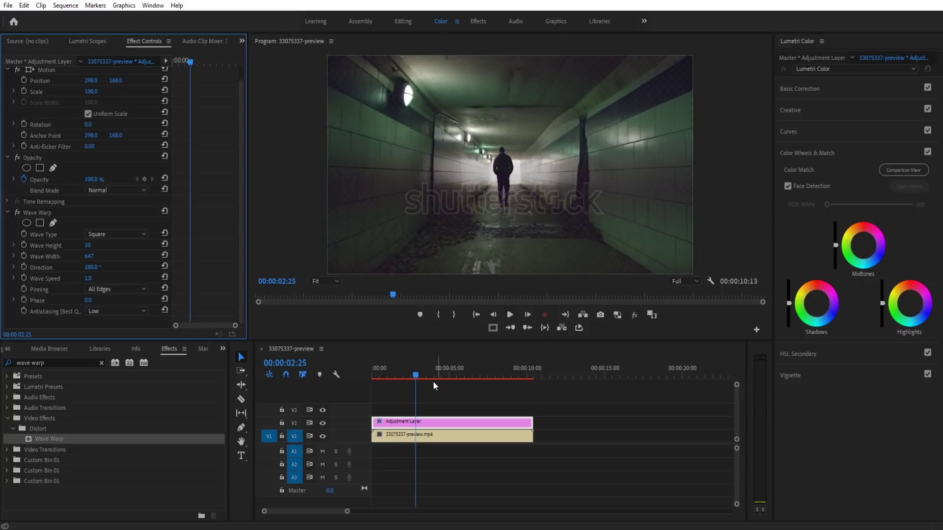
{"action": "left_click_drag", "start_coordinate": [410, 375], "coordinate": [413, 374]}
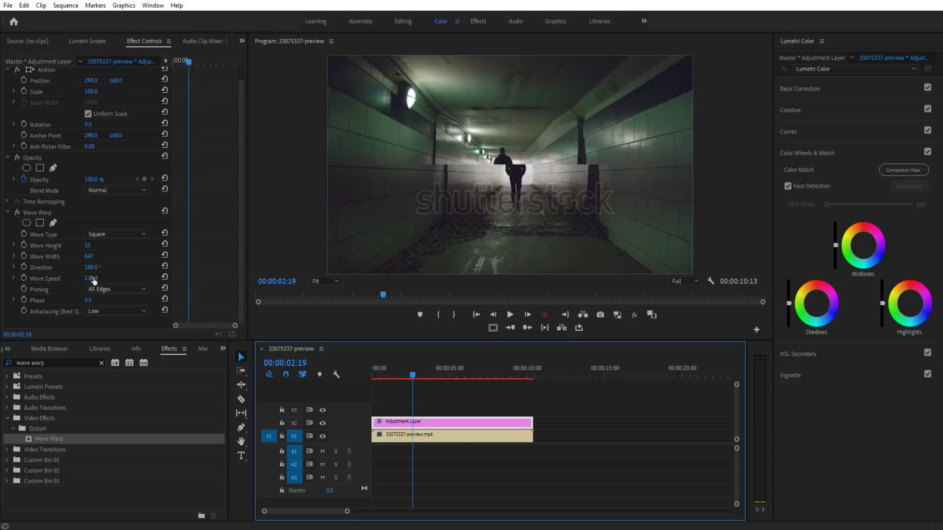
Step: Try wave speeds up to 0.3 with previews, then enter a Wave Speed of 0.1
{"action": "left_click_drag", "start_coordinate": [89, 277], "coordinate": [85, 278]}
{"action": "key", "text": "space"}
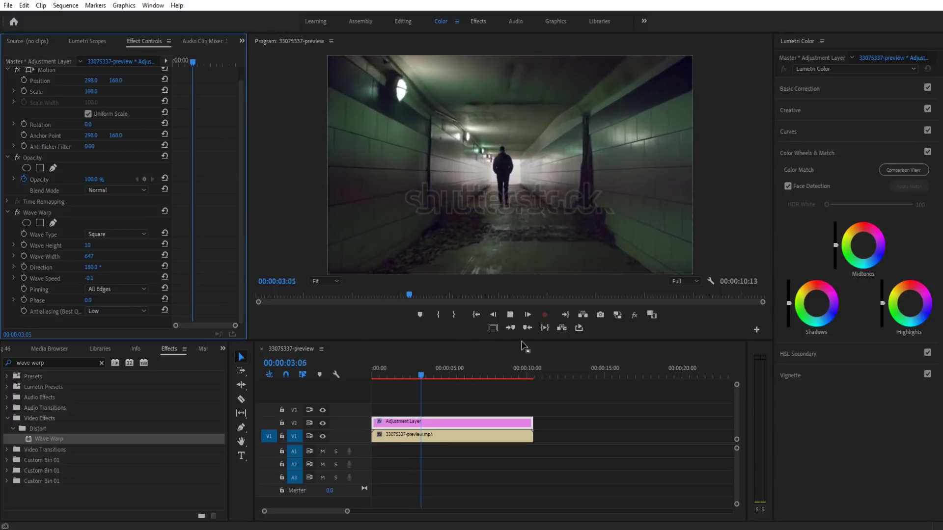
{"action": "key", "text": "space"}
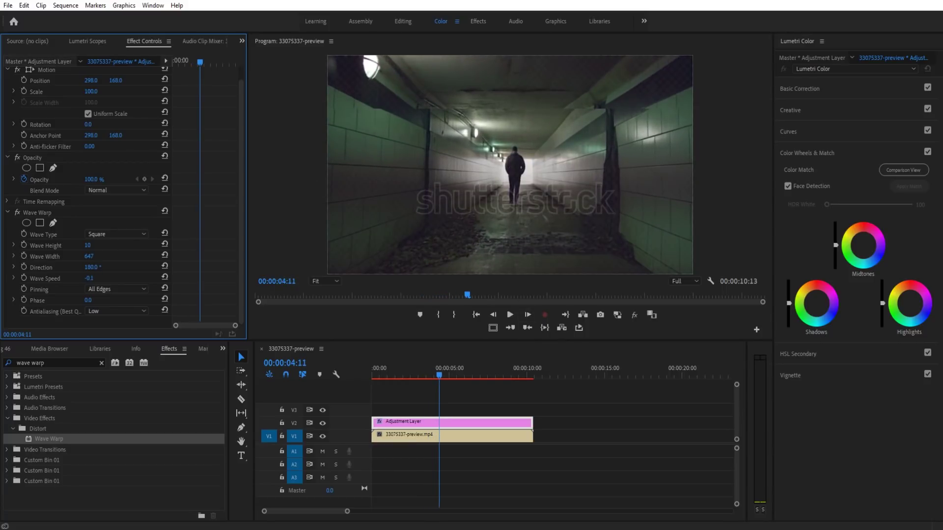
{"action": "left_click_drag", "start_coordinate": [87, 279], "coordinate": [89, 279]}
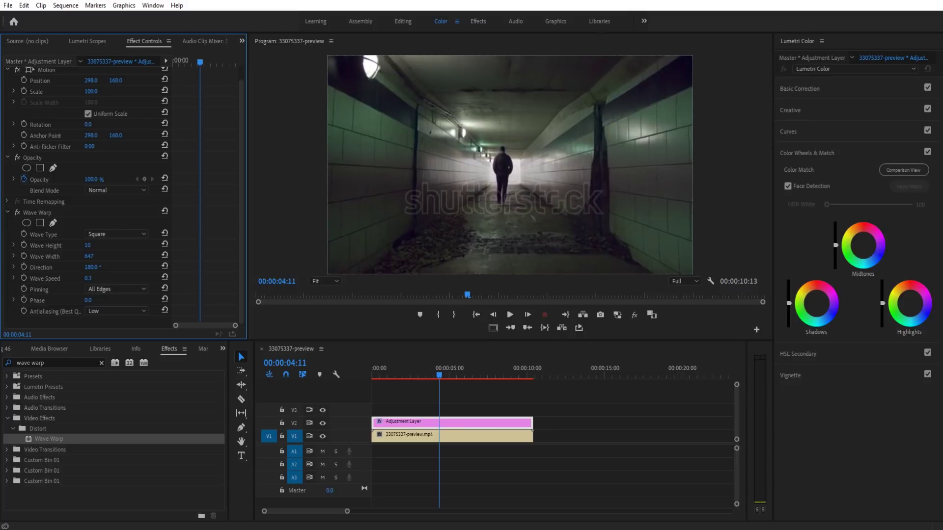
{"action": "key", "text": "Home"}
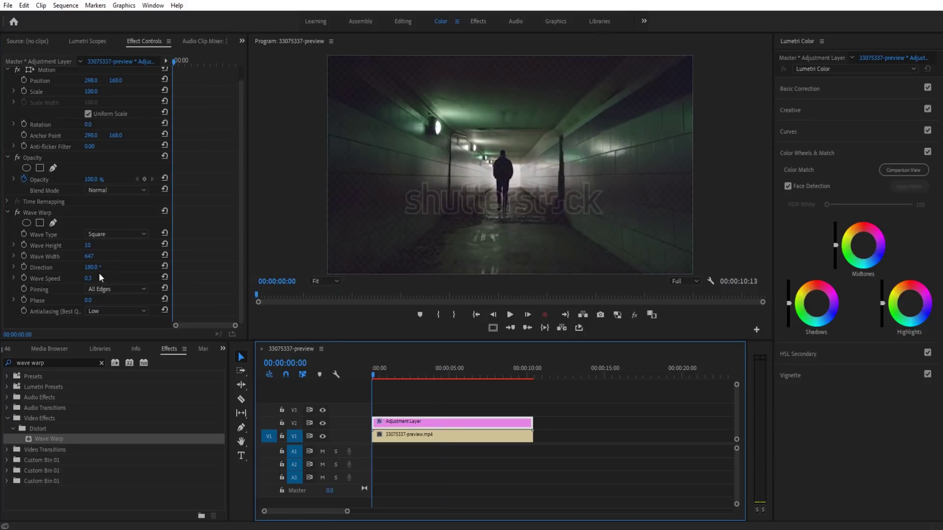
{"action": "key", "text": "space"}
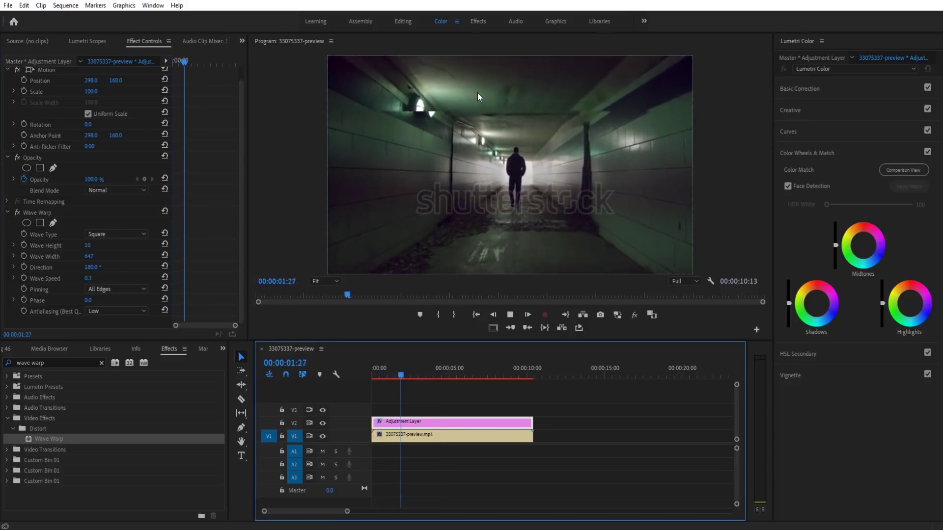
{"action": "key", "text": "space"}
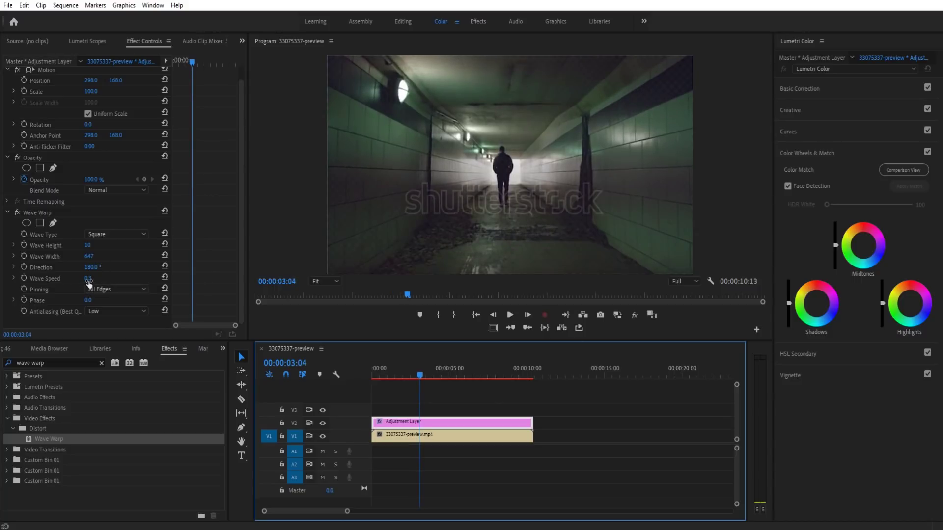
{"action": "left_click", "coordinate": [88, 278]}
{"action": "type", "text": "0.1"}
{"action": "key", "text": "Return"}
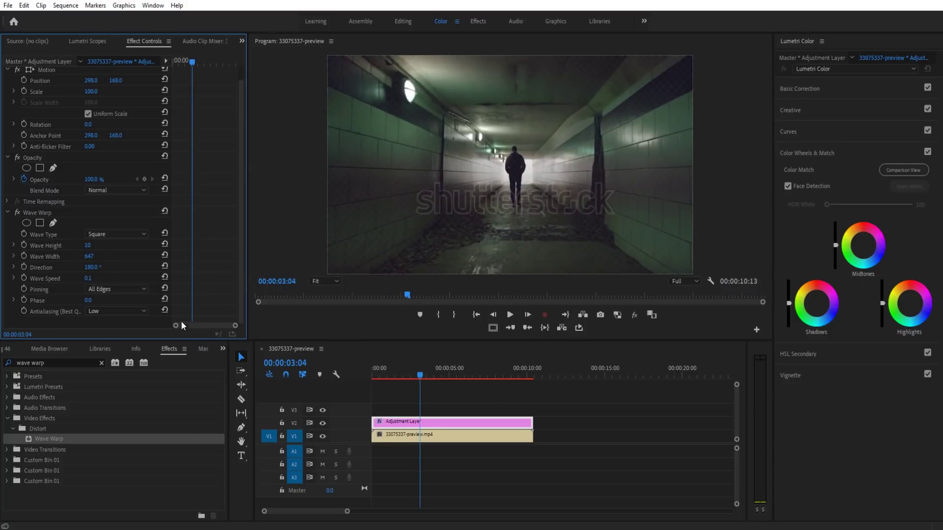
Step: Preview the slower wave, narrow Wave Width to about 560, and replay from four seconds
{"action": "key", "text": "space"}
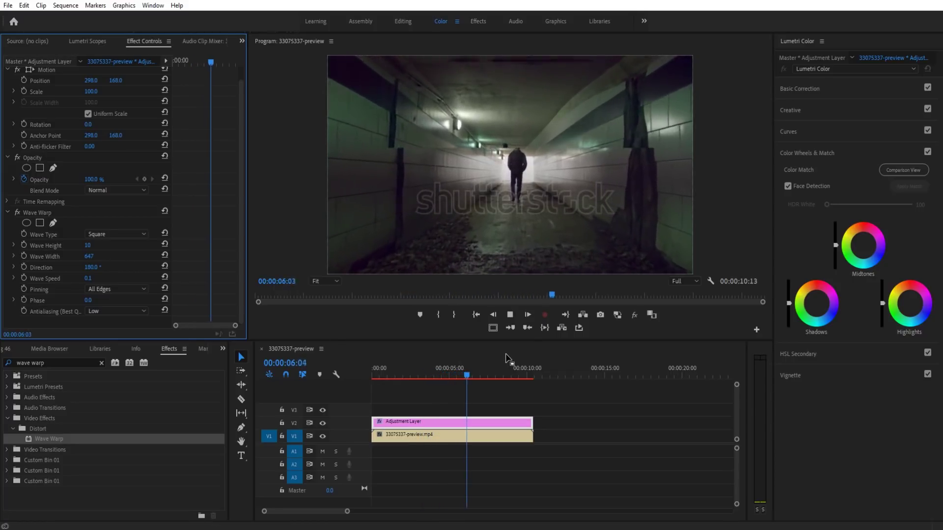
{"action": "key", "text": "space"}
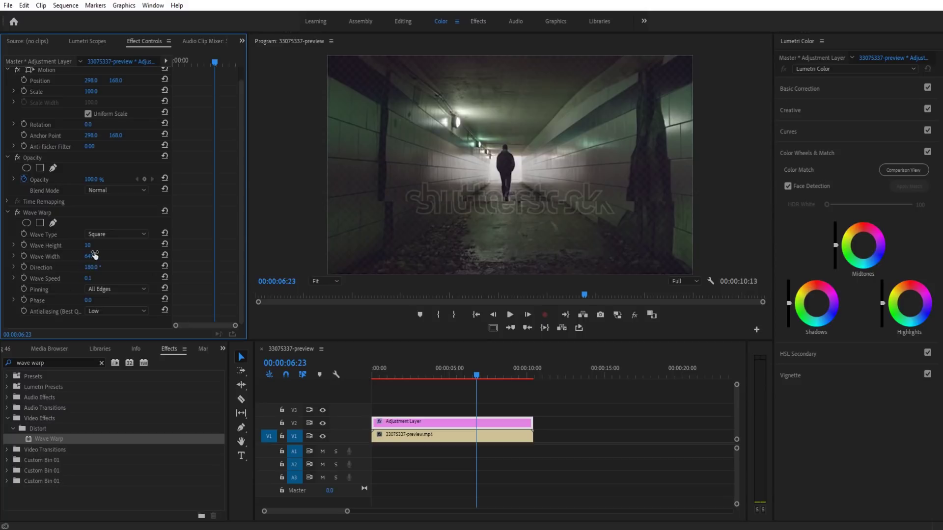
{"action": "left_click_drag", "start_coordinate": [89, 256], "coordinate": [142, 245]}
{"action": "left_click", "coordinate": [441, 371]}
{"action": "key", "text": "space"}
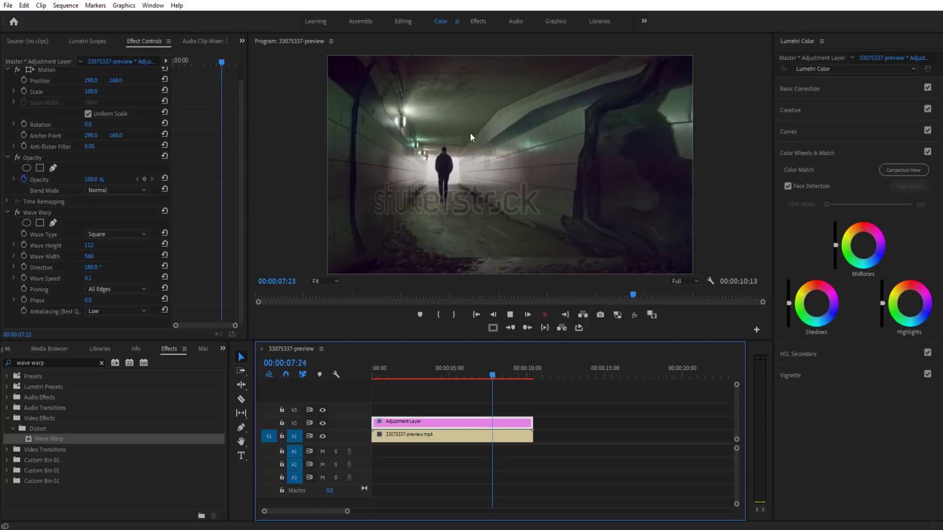
{"action": "key", "text": "space"}
Step: Change Wave Height to 112 and review the subtler warp from about four seconds
{"action": "left_click", "coordinate": [104, 250]}
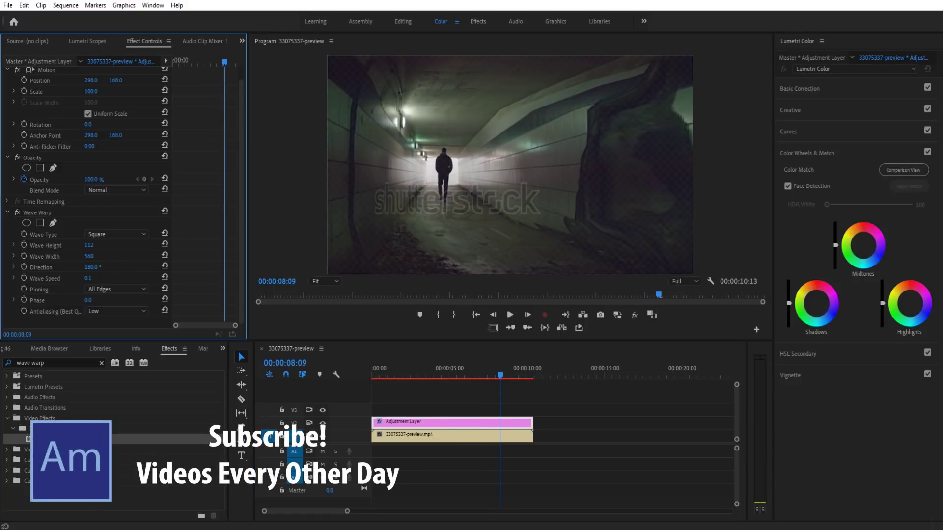
{"action": "left_click", "coordinate": [104, 247]}
{"action": "left_click", "coordinate": [549, 409]}
{"action": "left_click_drag", "start_coordinate": [438, 373], "coordinate": [443, 375]}
{"action": "key", "text": "space"}
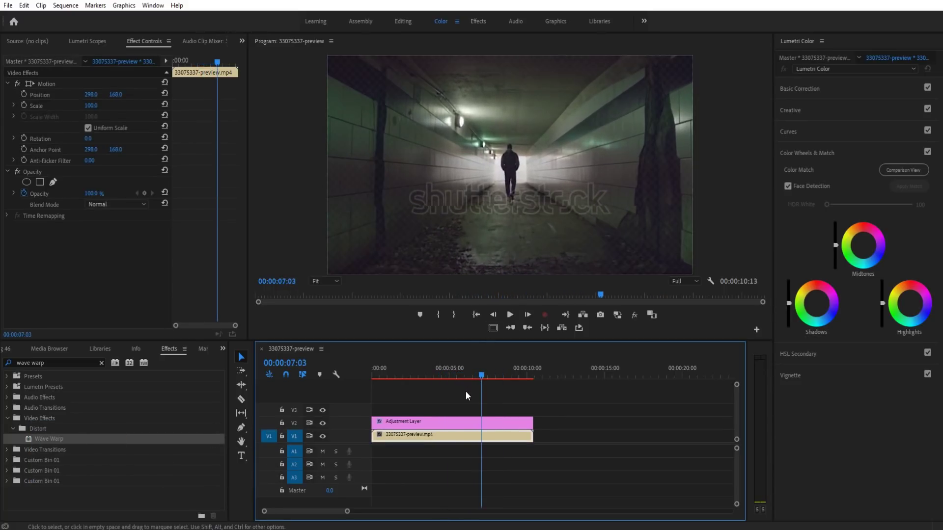
Step: Select the adjustment layer, begin editing Wave Height, and briefly preview the footage
{"action": "left_click", "coordinate": [475, 371]}
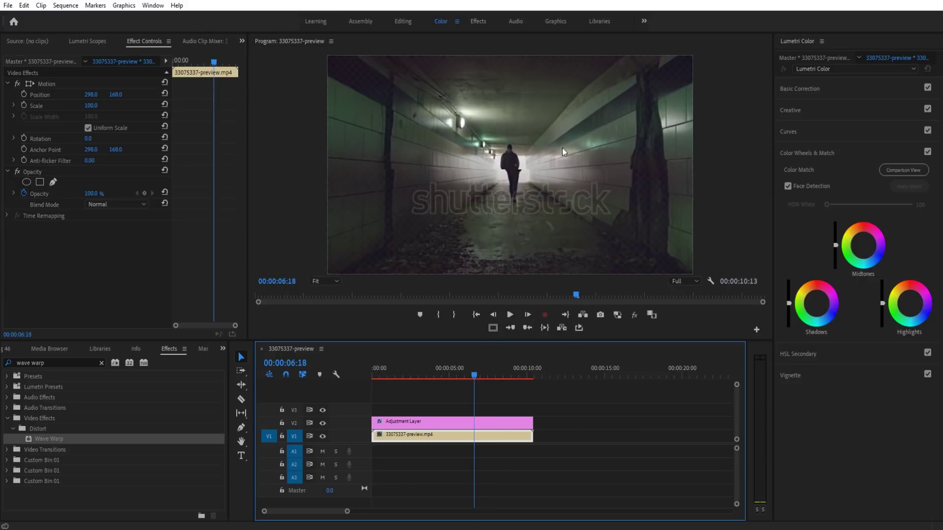
{"action": "left_click_drag", "start_coordinate": [49, 438], "coordinate": [421, 422]}
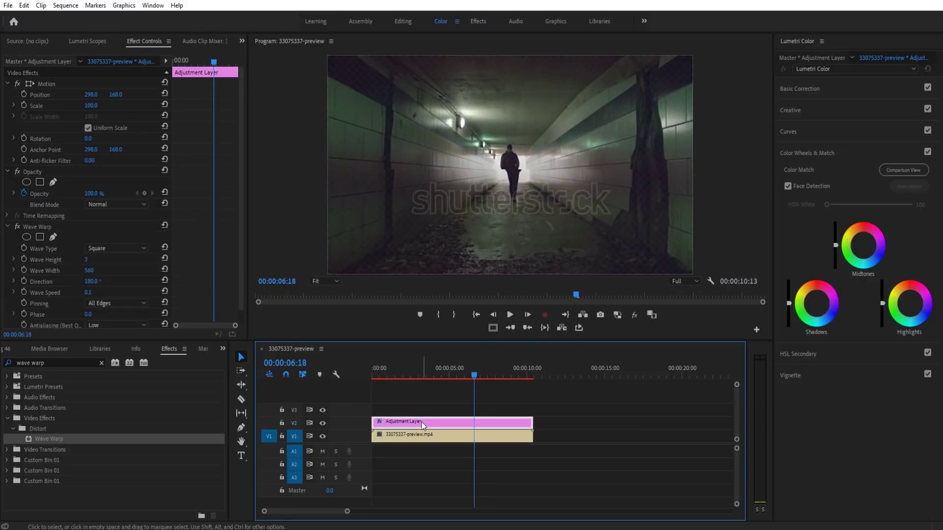
{"action": "left_click", "coordinate": [85, 261]}
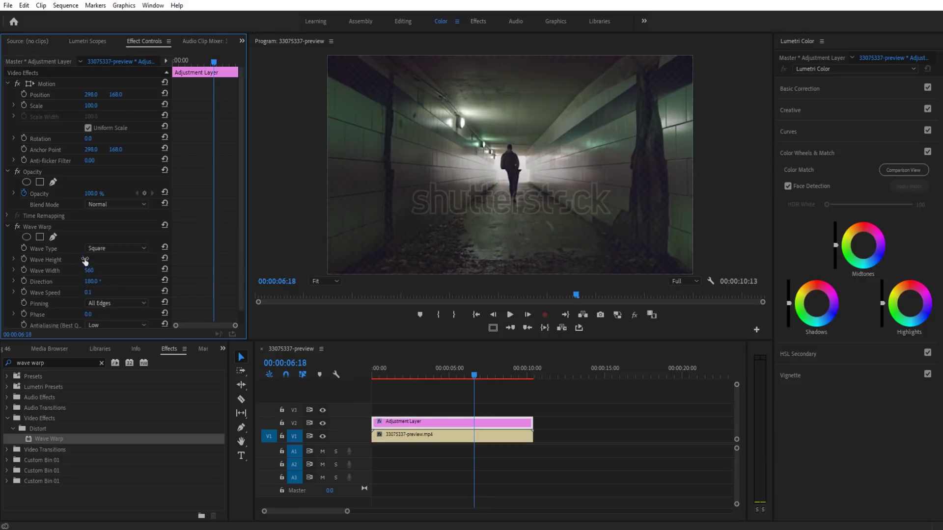
{"action": "left_click", "coordinate": [571, 410]}
{"action": "key", "text": "space"}
{"action": "key", "text": "space"}
{"action": "key", "text": "d"}
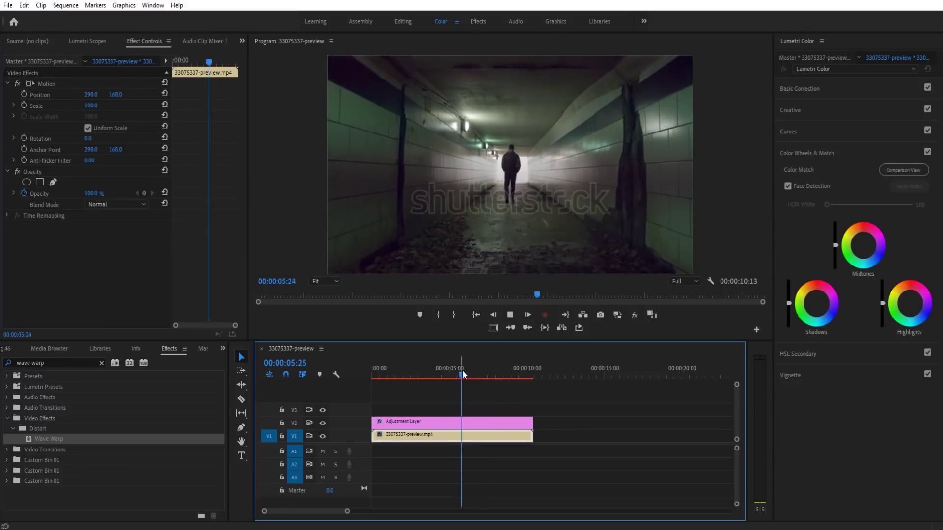
{"action": "left_click", "coordinate": [510, 314]}
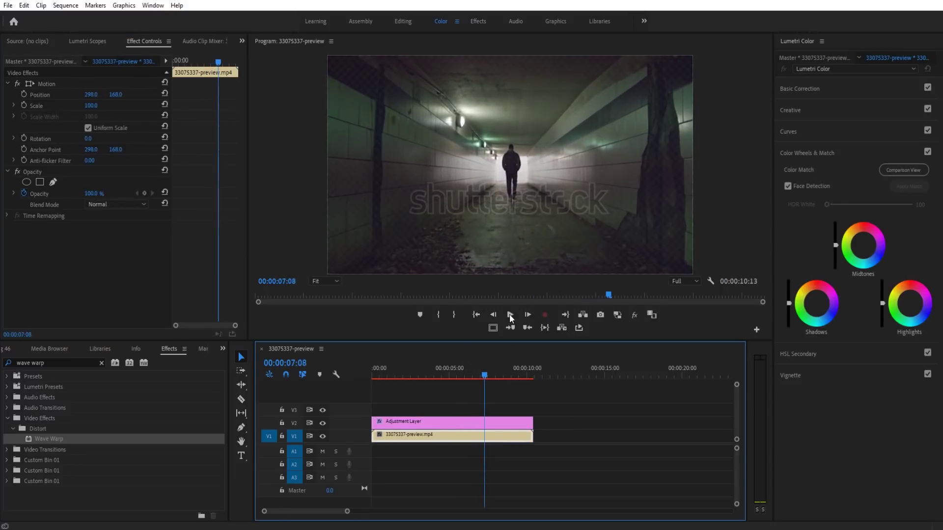
Step: Set the adjustment layer's Wave Height to 3 and play the footage to review
{"action": "left_click", "coordinate": [499, 422]}
{"action": "left_click", "coordinate": [86, 259]}
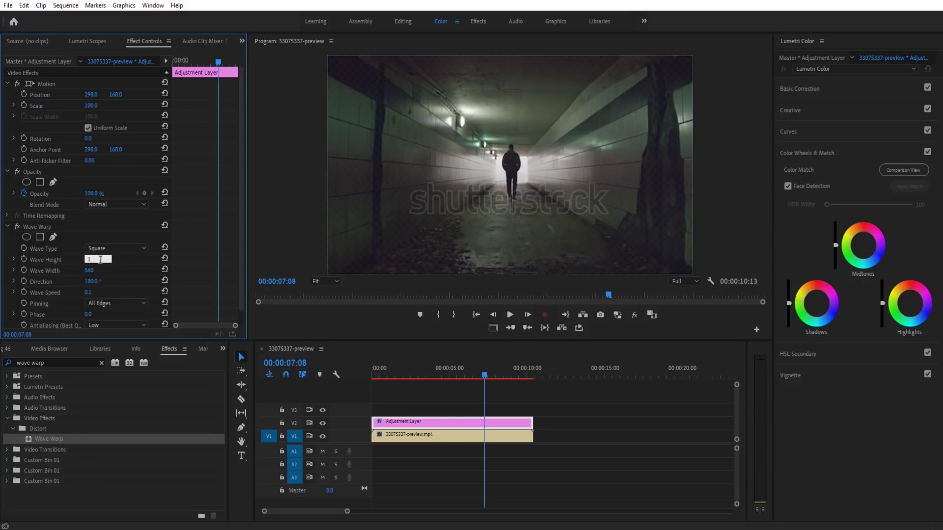
{"action": "type", "text": "3"}
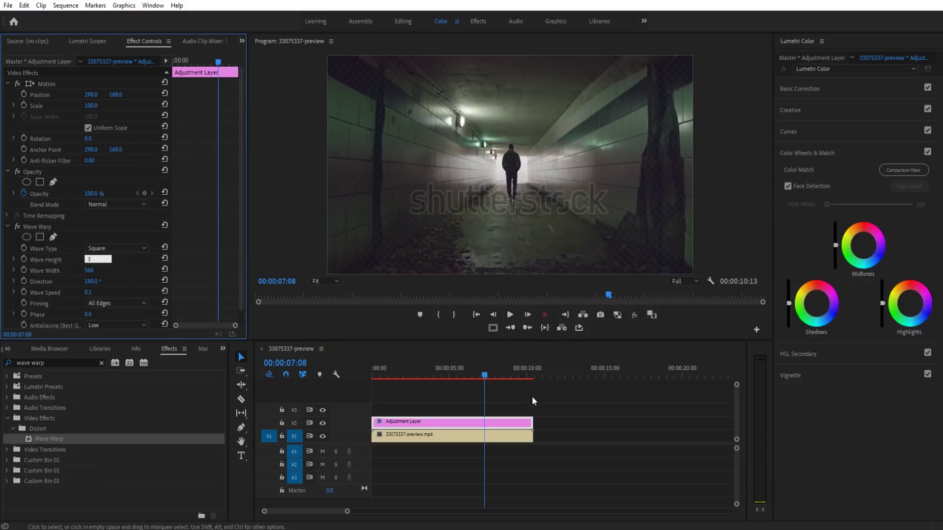
{"action": "left_click", "coordinate": [531, 396]}
{"action": "key", "text": "space"}
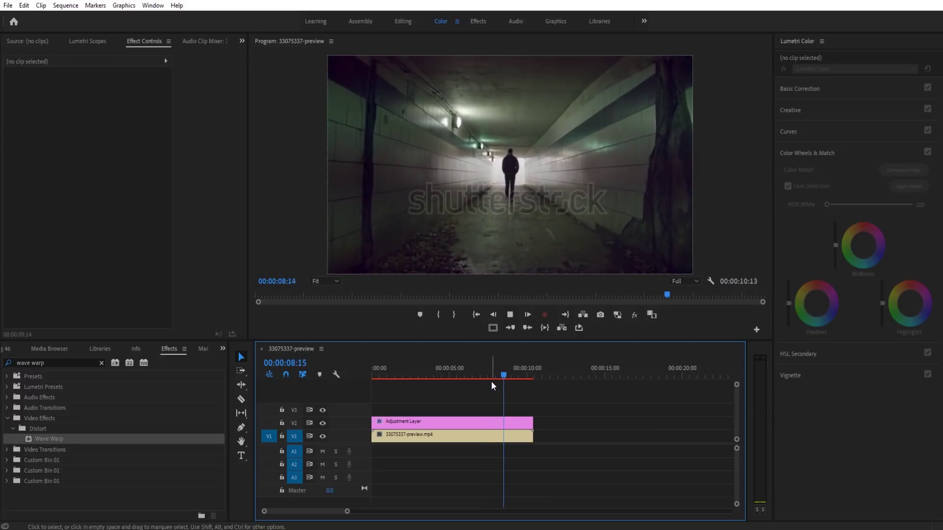